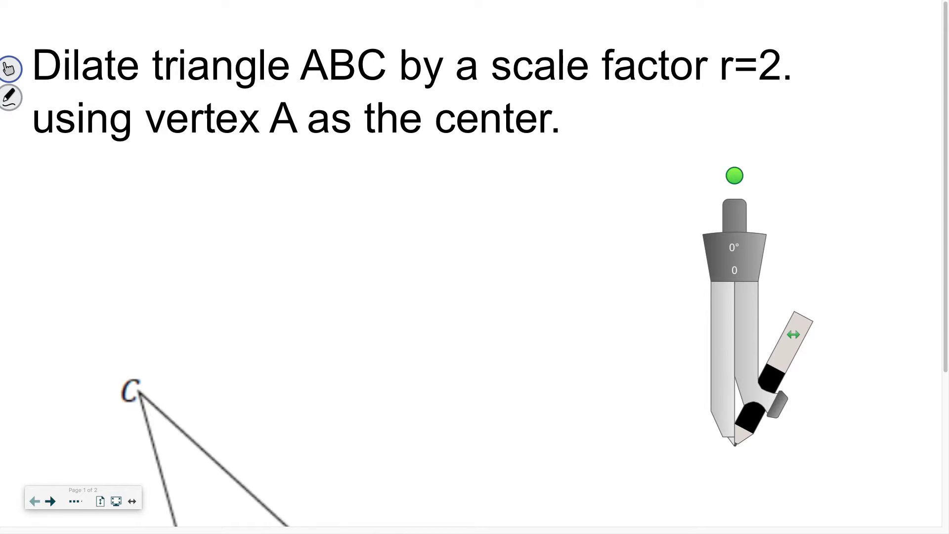
# Circle "scale factor r=2." and "center." in the problem statement with a red pen.
pyautogui.moveTo(438, 145)
pyautogui.mouseDown()
pyautogui.moveTo(578, 118)
pyautogui.moveTo(445, 148)
pyautogui.moveTo(474, 155)
pyautogui.mouseUp()
pyautogui.moveTo(593, 89)
pyautogui.mouseDown()
pyautogui.moveTo(692, 97)
pyautogui.moveTo(705, 27)
pyautogui.moveTo(487, 55)
pyautogui.moveTo(633, 101)
pyautogui.mouseUp()
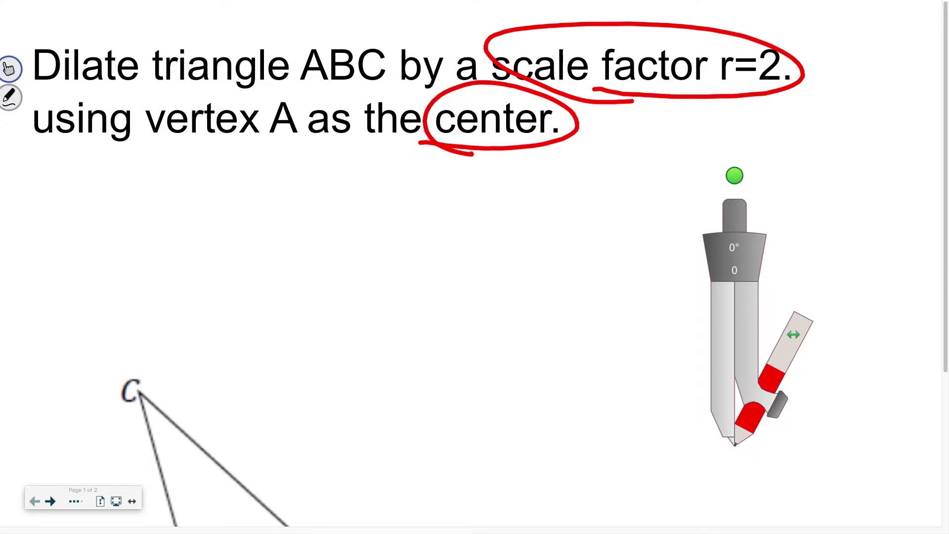
# Place the closed compass with its point at vertex A and move it back to the empty area beside the triangle.
pyautogui.moveTo(946, 251); pyautogui.dragTo(946, 389)
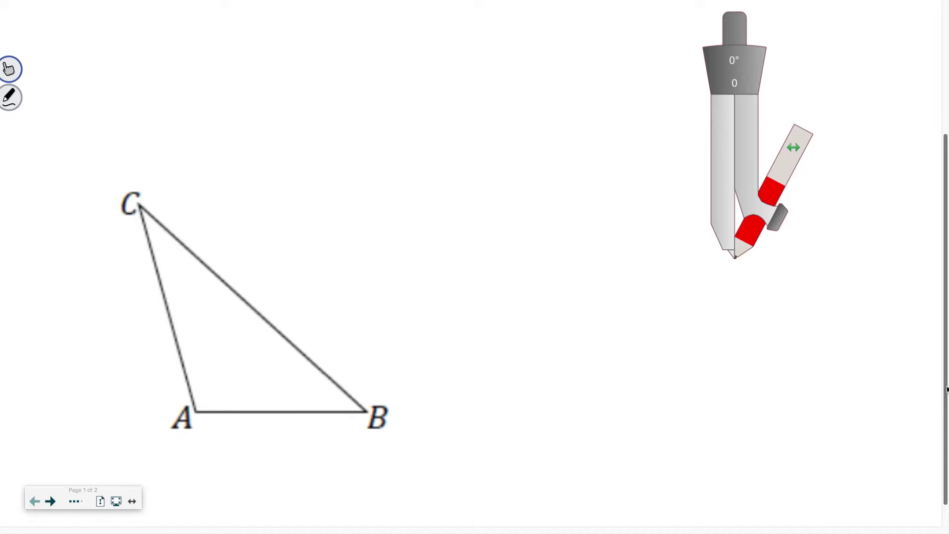
pyautogui.moveTo(723, 158); pyautogui.dragTo(437, 329)
pyautogui.moveTo(947, 269); pyautogui.dragTo(947, 148)
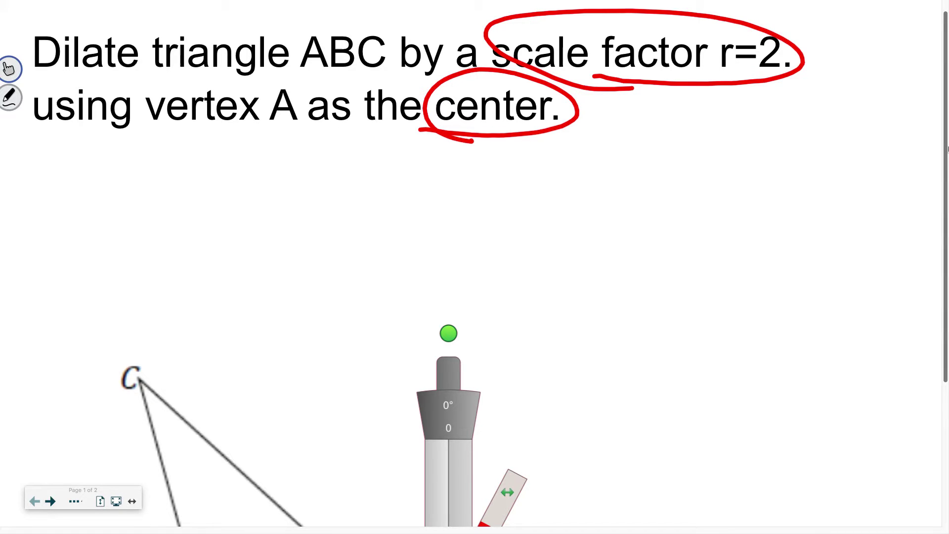
pyautogui.moveTo(947, 149); pyautogui.dragTo(948, 310)
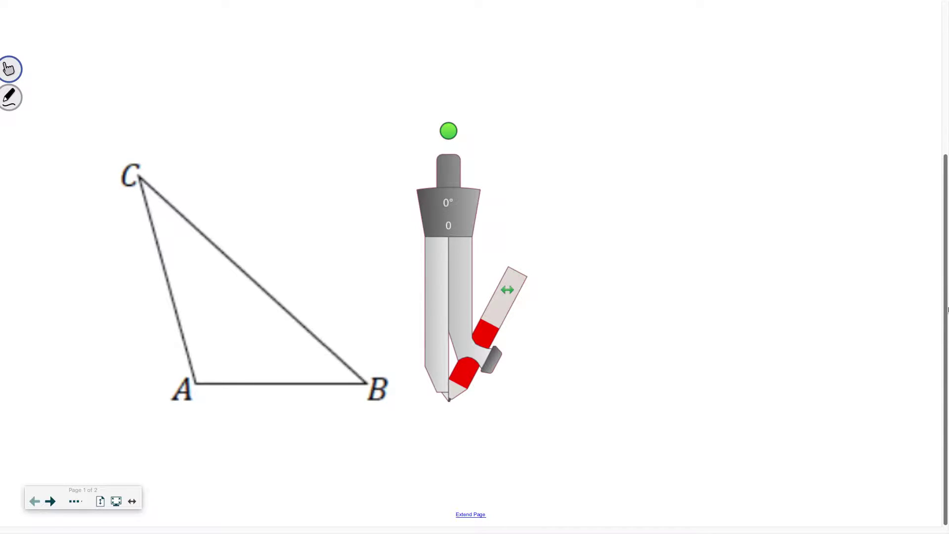
pyautogui.moveTo(437, 296); pyautogui.dragTo(188, 279)
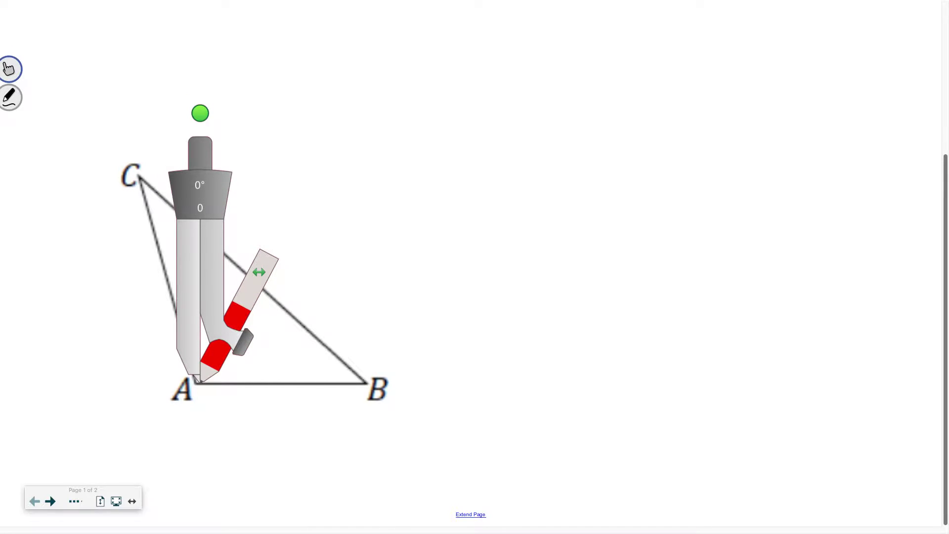
pyautogui.moveTo(200, 153); pyautogui.dragTo(594, 207)
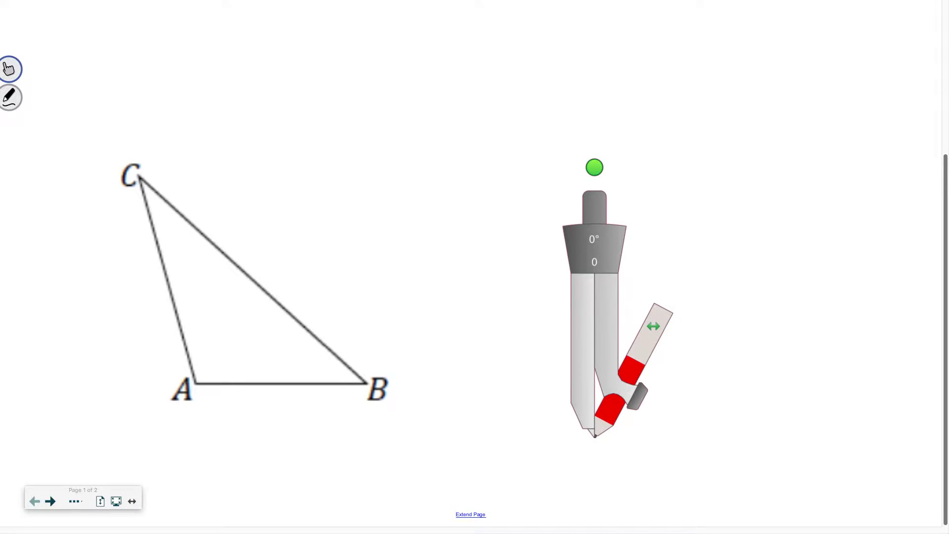
# Sketch a red point outside the triangle joined to vertices B and C, and erase the sketch.
pyautogui.click(10, 96)
pyautogui.moveTo(404, 225)
pyautogui.mouseDown()
pyautogui.moveTo(398, 240)
pyautogui.moveTo(405, 233)
pyautogui.mouseUp()
pyautogui.moveTo(367, 384); pyautogui.dragTo(408, 228)
pyautogui.moveTo(141, 180); pyautogui.dragTo(418, 244)
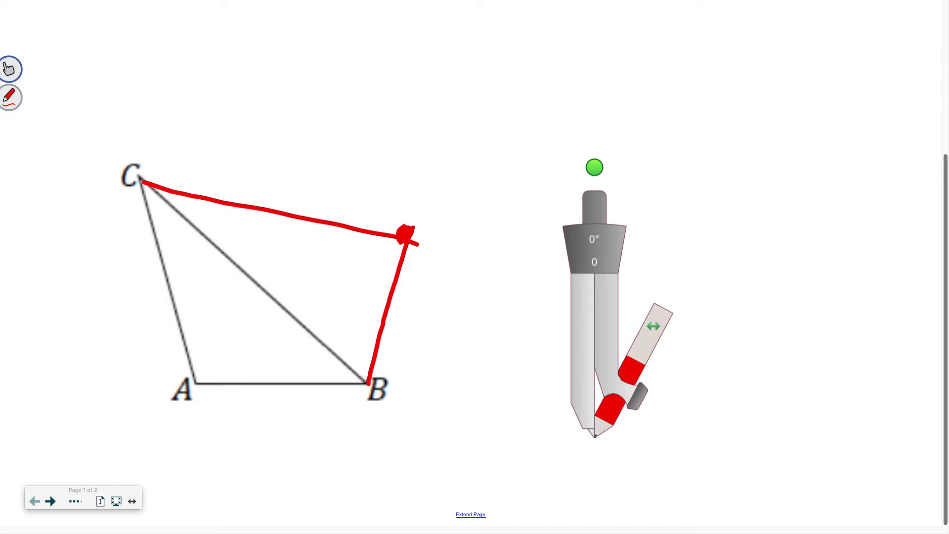
pyautogui.moveTo(195, 381)
pyautogui.mouseDown()
pyautogui.moveTo(404, 238)
pyautogui.moveTo(371, 239)
pyautogui.moveTo(131, 311)
pyautogui.moveTo(438, 333)
pyautogui.moveTo(290, 317)
pyautogui.moveTo(313, 441)
pyautogui.mouseUp()
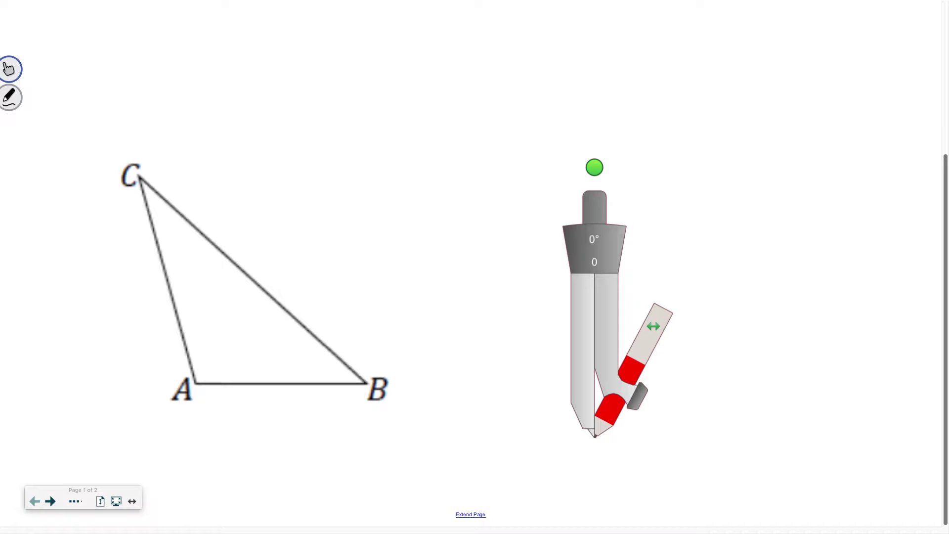
# Draw solid black straight lines from A through B and from A through C, extending well beyond both vertices.
pyautogui.click(75, 501)
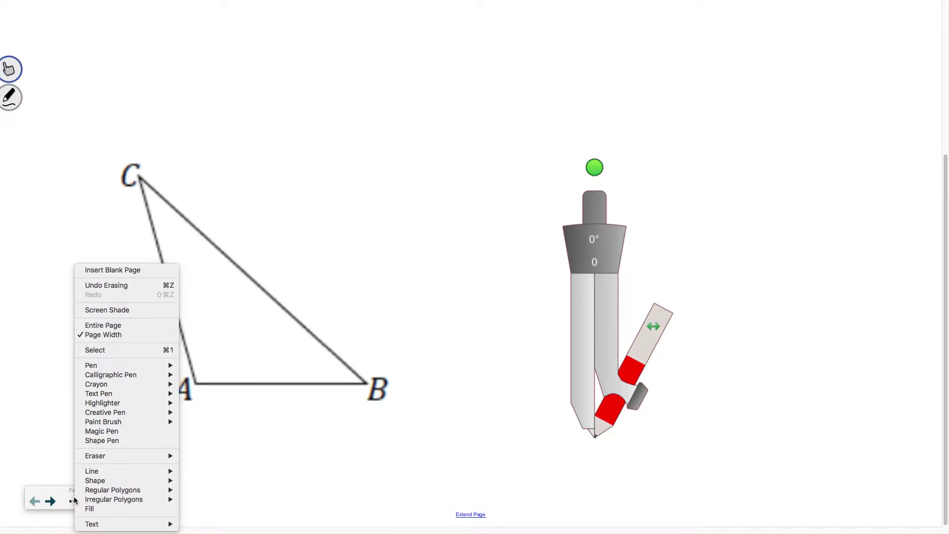
pyautogui.moveTo(117, 473)
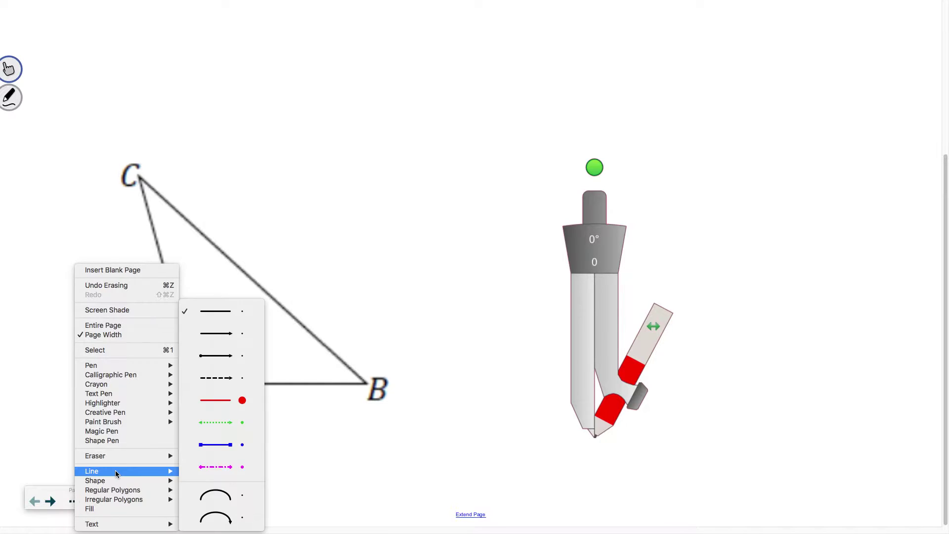
pyautogui.click(219, 310)
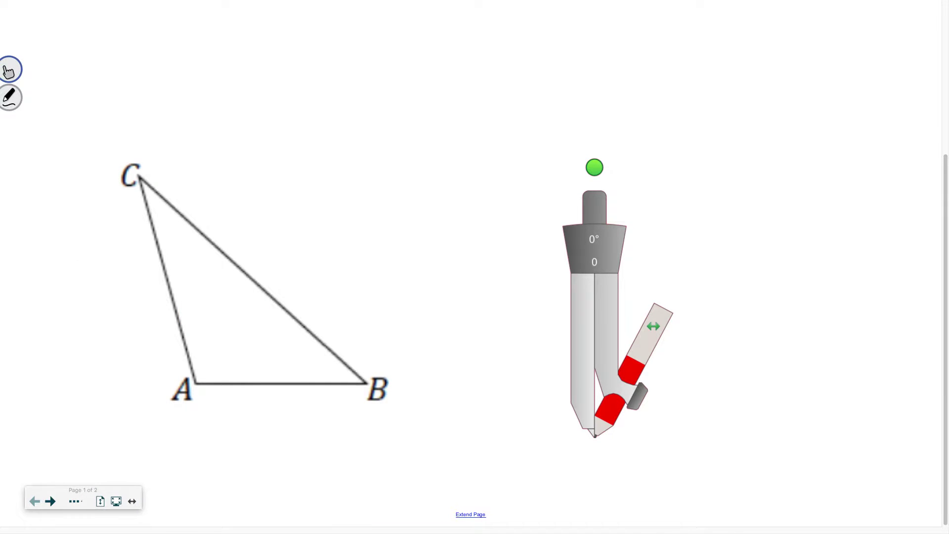
pyautogui.moveTo(195, 381); pyautogui.dragTo(694, 381)
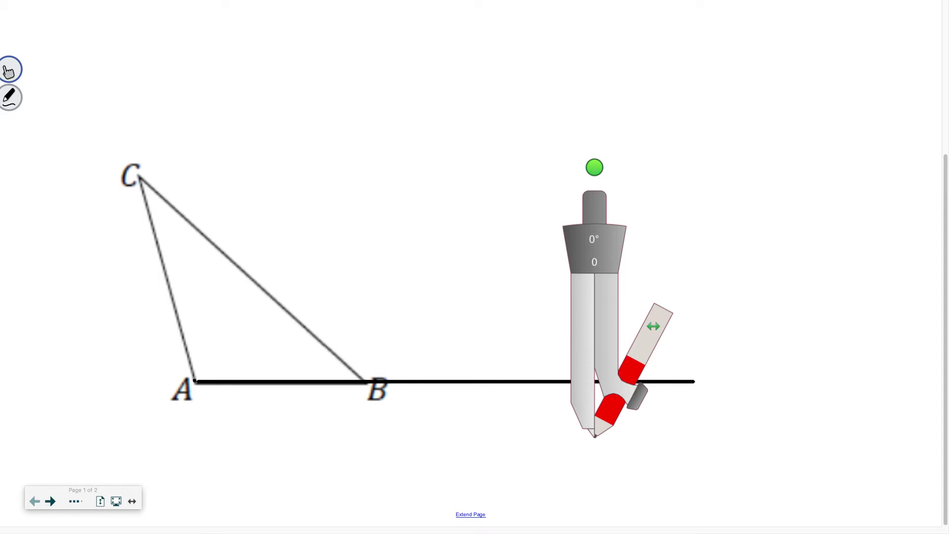
pyautogui.moveTo(195, 380)
pyautogui.mouseDown()
pyautogui.moveTo(85, 11)
pyautogui.moveTo(91, 1)
pyautogui.mouseUp()
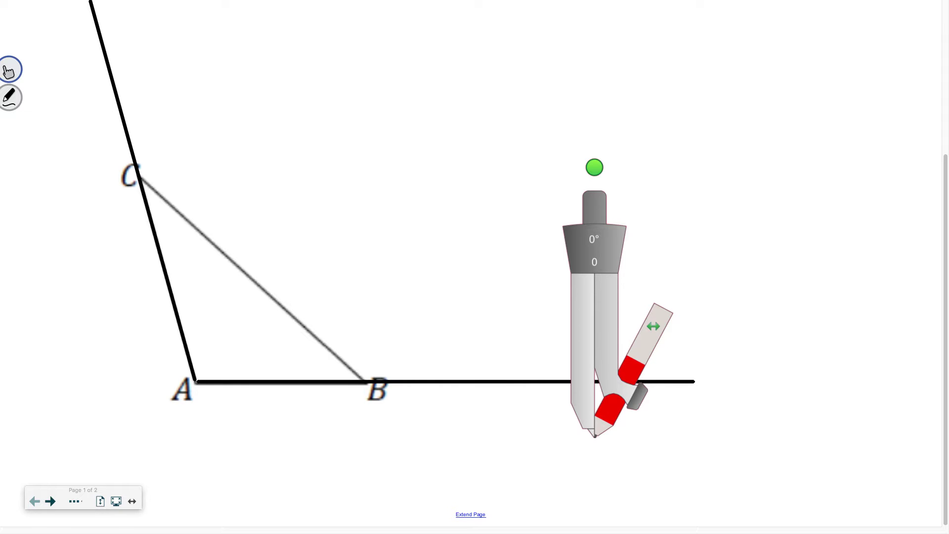
# Set the compass with its point on A and its pencil on B, at a radius of 140.
pyautogui.moveTo(600, 253)
pyautogui.mouseDown()
pyautogui.moveTo(648, 154)
pyautogui.moveTo(600, 254)
pyautogui.mouseUp()
pyautogui.click(75, 501)
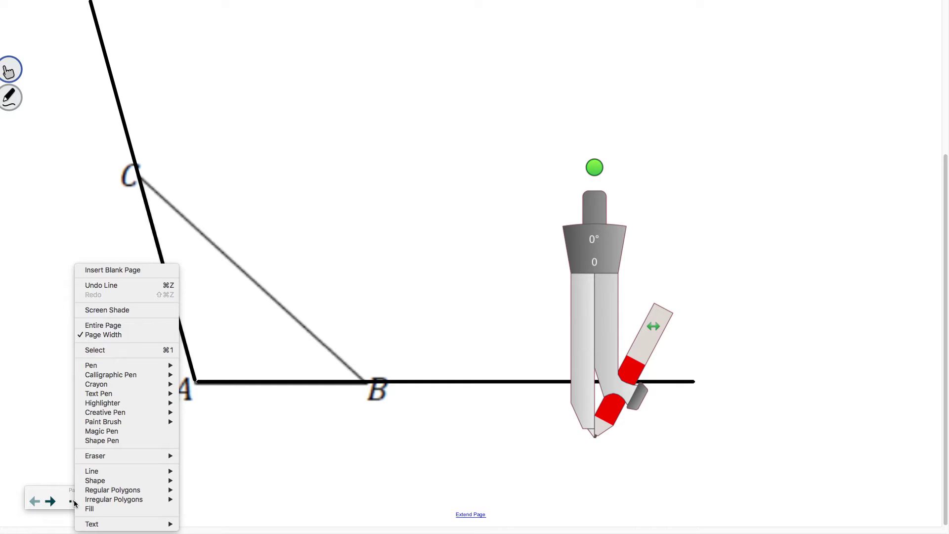
pyautogui.click(124, 350)
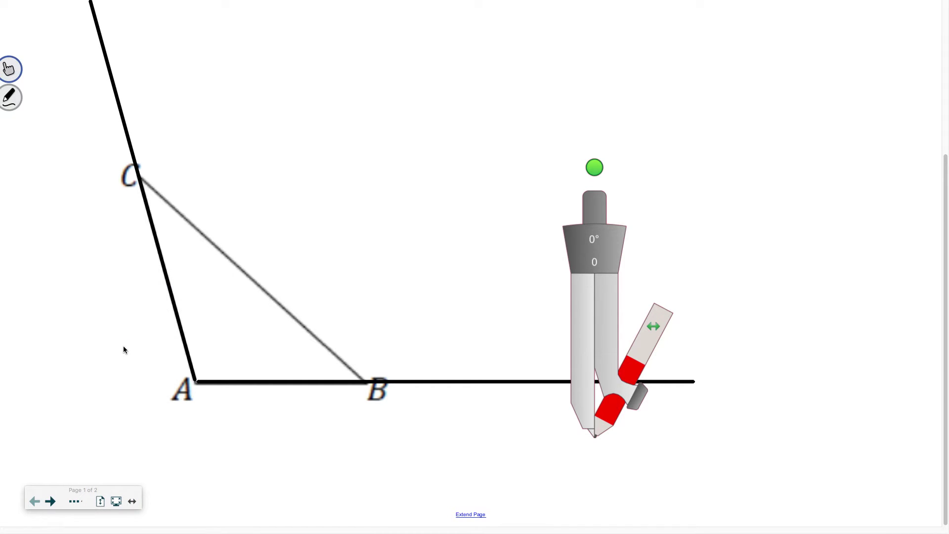
pyautogui.moveTo(583, 321); pyautogui.dragTo(340, 253)
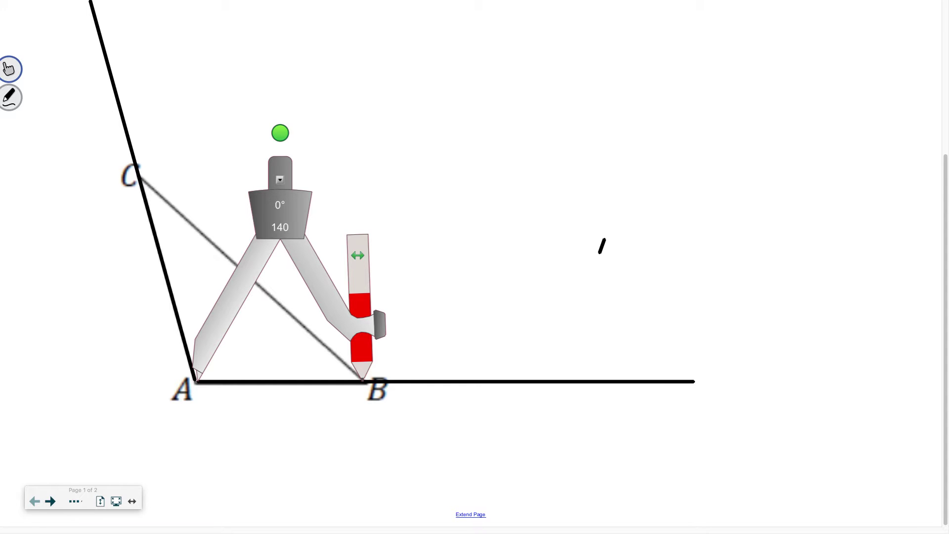
# Cut the stray short black line from the empty area of the page.
pyautogui.click(602, 246)
pyautogui.click(602, 246)
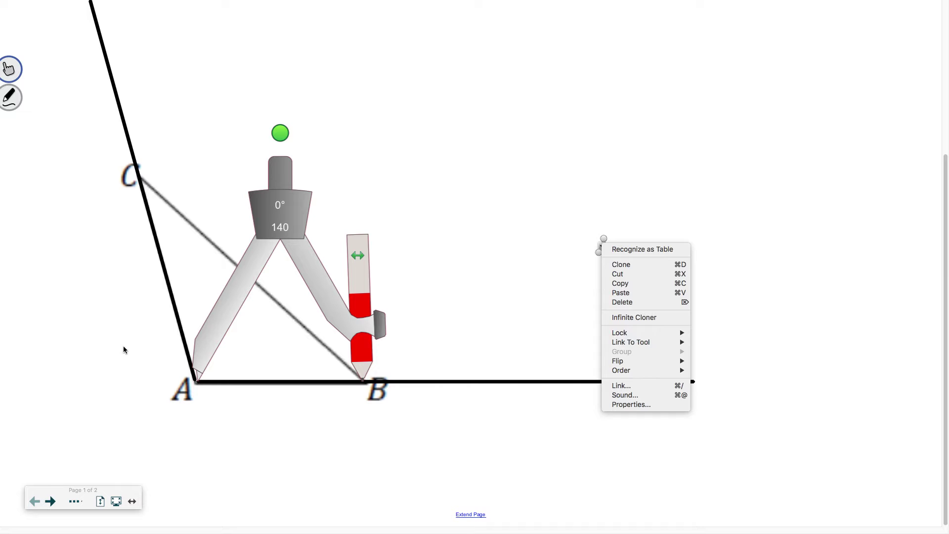
pyautogui.click(640, 272)
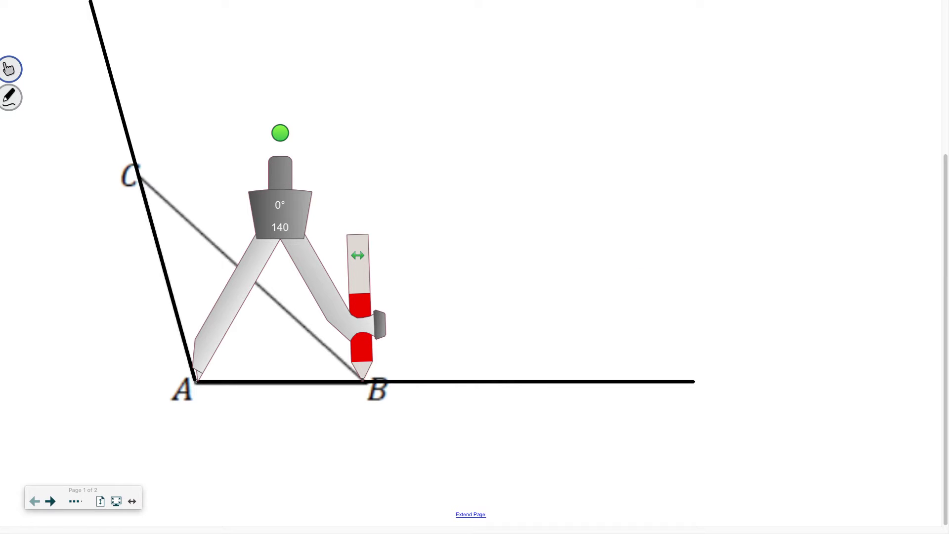
# Move the compass point to B and swing a short red arc across the extended line AB.
pyautogui.moveTo(237, 297); pyautogui.dragTo(405, 283)
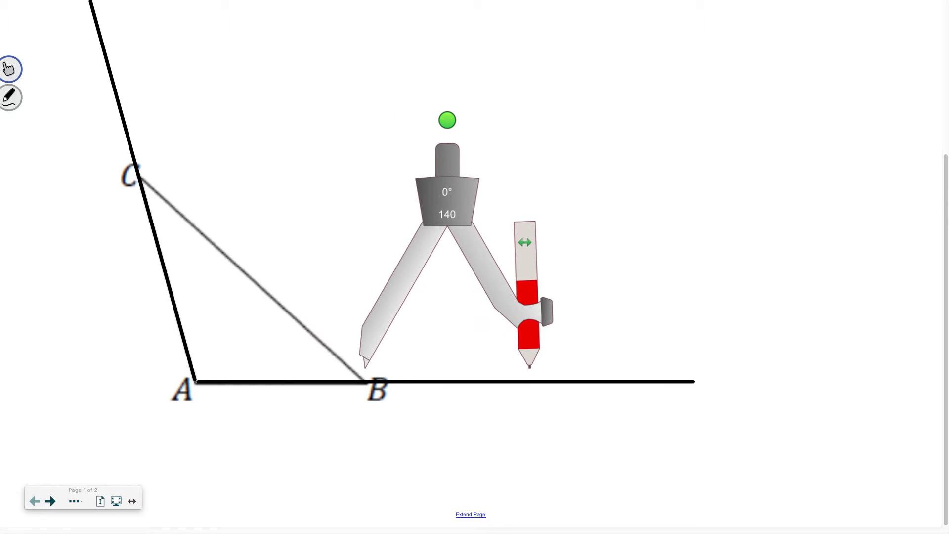
pyautogui.moveTo(448, 205); pyautogui.dragTo(448, 218)
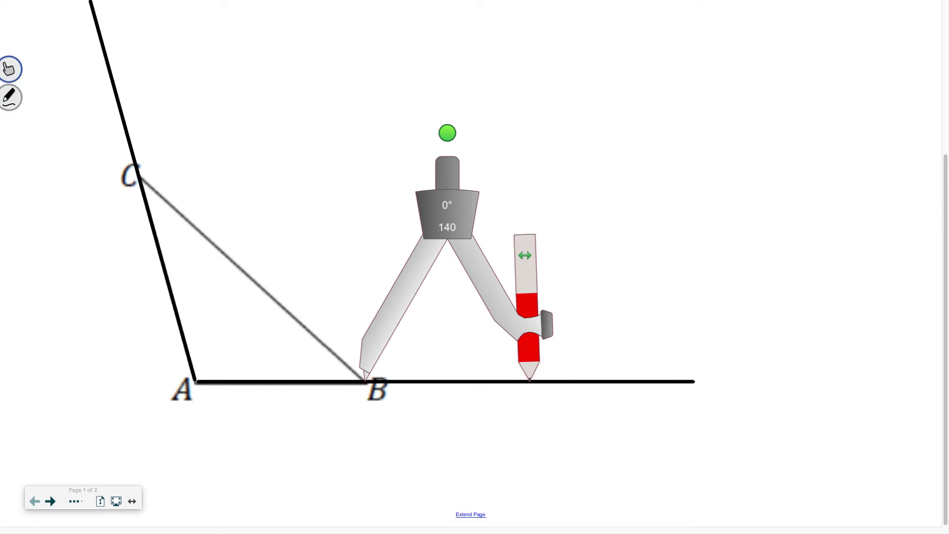
pyautogui.moveTo(528, 349)
pyautogui.mouseDown()
pyautogui.moveTo(530, 363)
pyautogui.moveTo(526, 337)
pyautogui.mouseUp()
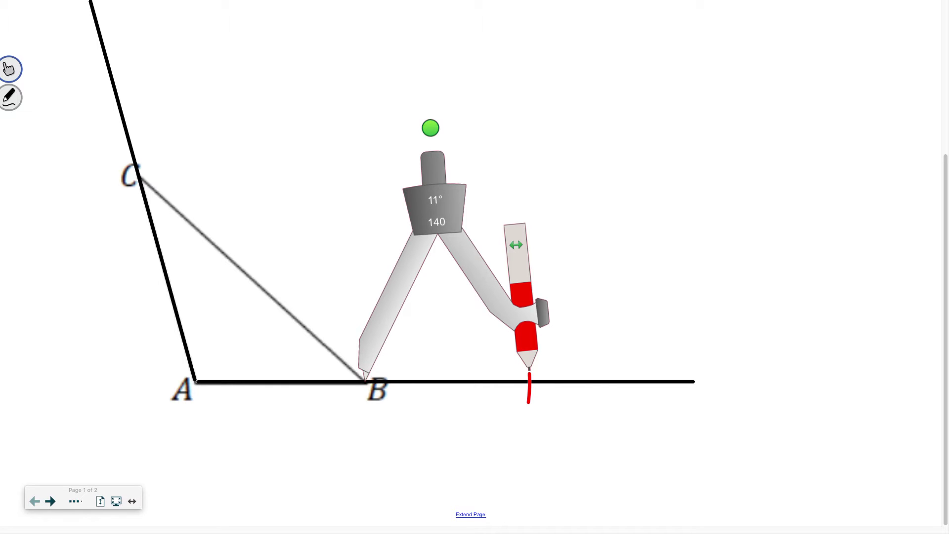
# Mark the arc's crossing with the extended line AB with a red dot and label it B'.
pyautogui.click(532, 381)
pyautogui.moveTo(540, 386)
pyautogui.mouseDown()
pyautogui.moveTo(542, 408)
pyautogui.moveTo(558, 403)
pyautogui.moveTo(543, 409)
pyautogui.mouseUp()
pyautogui.moveTo(564, 376); pyautogui.dragTo(565, 388)
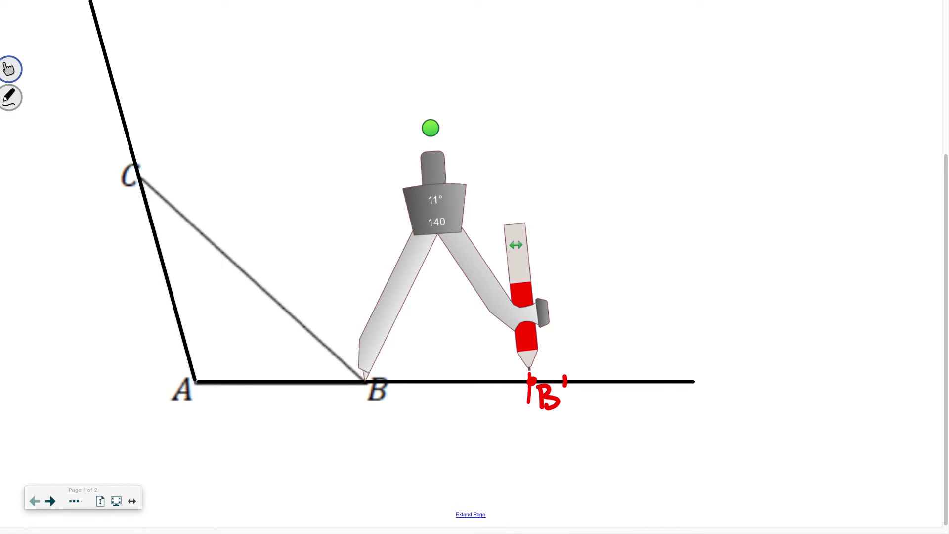
# Set the compass with its point on A and its pencil on C, at a radius of 179.
pyautogui.moveTo(434, 209)
pyautogui.mouseDown()
pyautogui.moveTo(382, 195)
pyautogui.moveTo(239, 200)
pyautogui.moveTo(263, 212)
pyautogui.mouseUp()
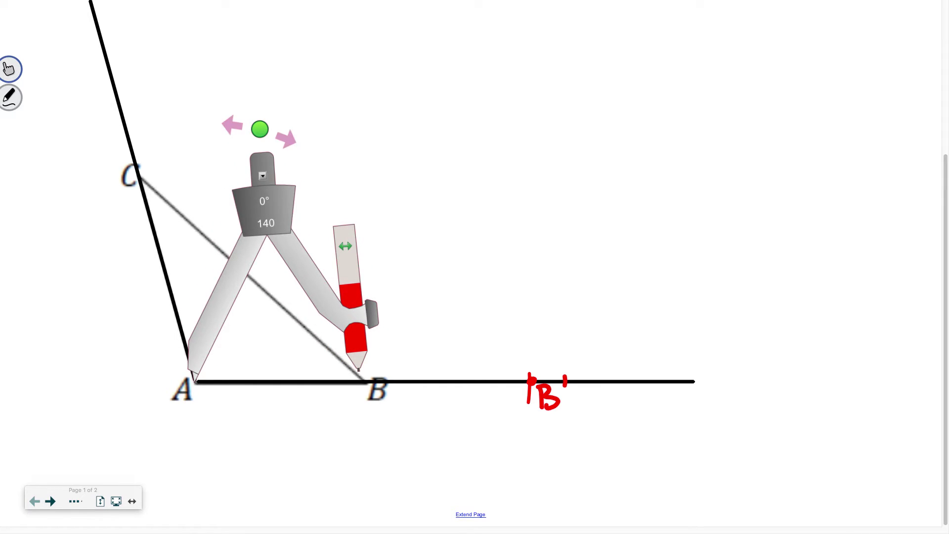
pyautogui.moveTo(260, 129); pyautogui.dragTo(3, 395)
pyautogui.moveTo(6, 303)
pyautogui.mouseDown()
pyautogui.moveTo(57, 231)
pyautogui.moveTo(30, 263)
pyautogui.mouseUp()
pyautogui.moveTo(67, 293); pyautogui.dragTo(66, 261)
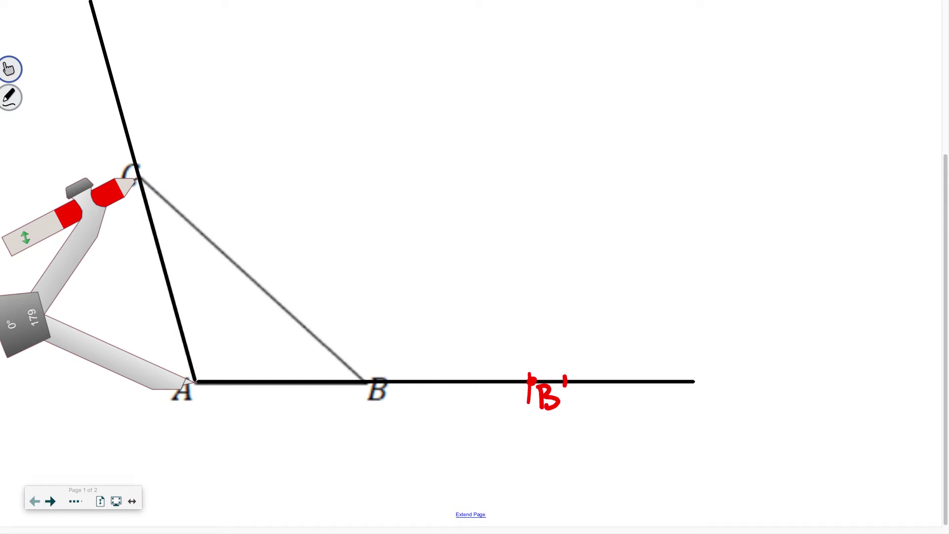
# Swing a red compass arc from C across the extended line AC, and mark and label the crossing C'.
pyautogui.scroll(3, 947, 211)
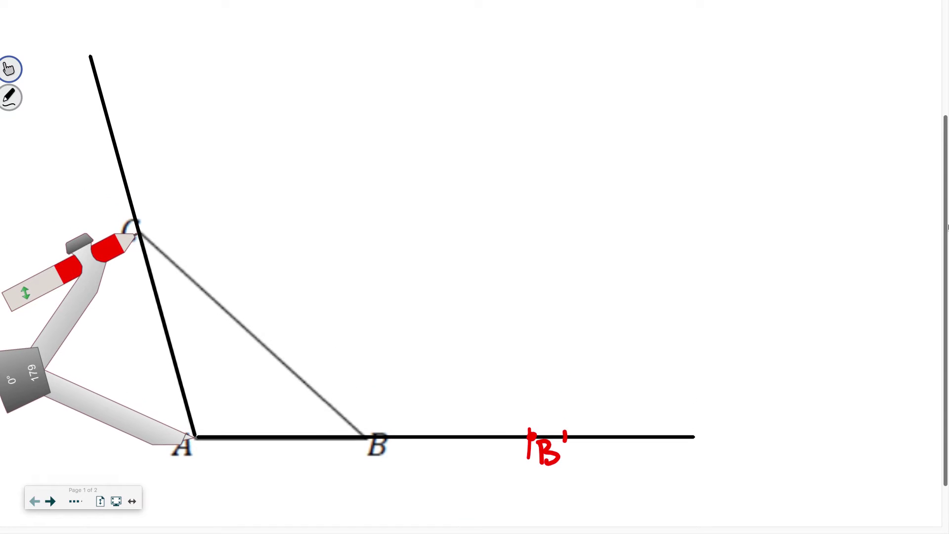
pyautogui.moveTo(948, 211); pyautogui.dragTo(947, 198)
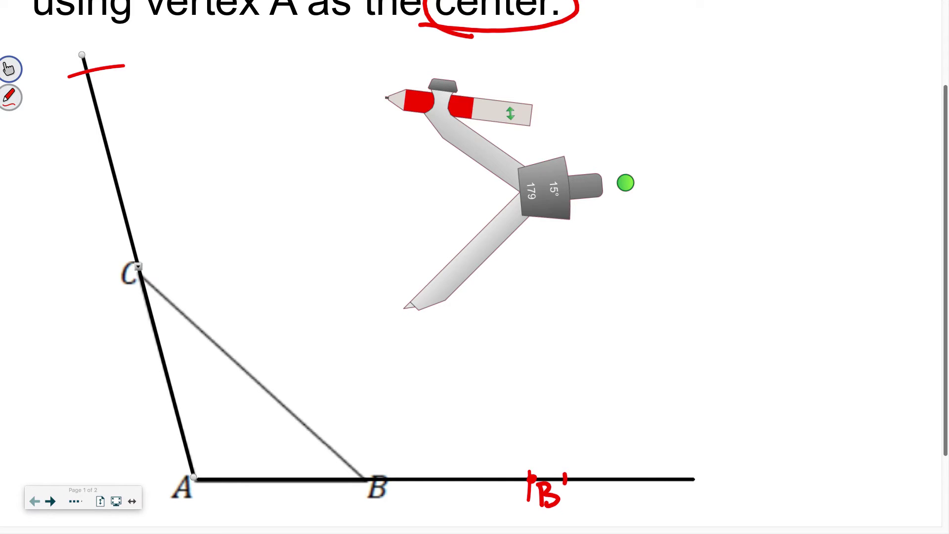
pyautogui.click(86, 73)
pyautogui.moveTo(108, 80)
pyautogui.mouseDown()
pyautogui.moveTo(100, 94)
pyautogui.moveTo(112, 90)
pyautogui.mouseUp()
pyautogui.moveTo(116, 74); pyautogui.dragTo(115, 83)
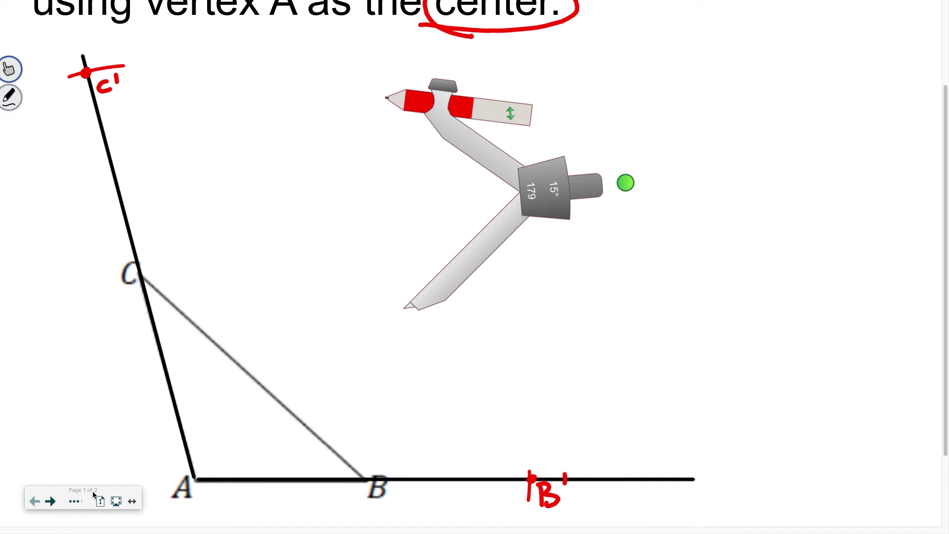
# Draw a solid black straight line from C' to B' to close the dilated triangle.
pyautogui.click(73, 502)
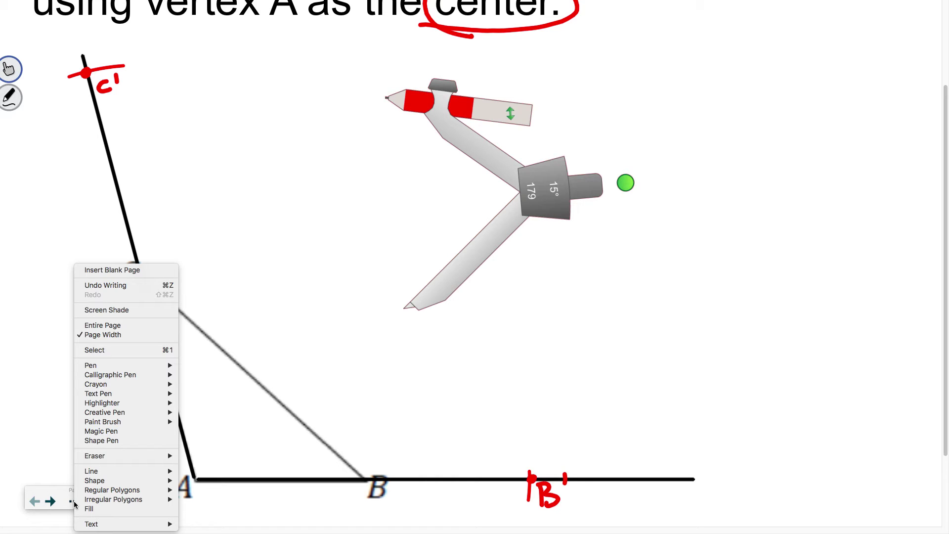
pyautogui.moveTo(109, 470)
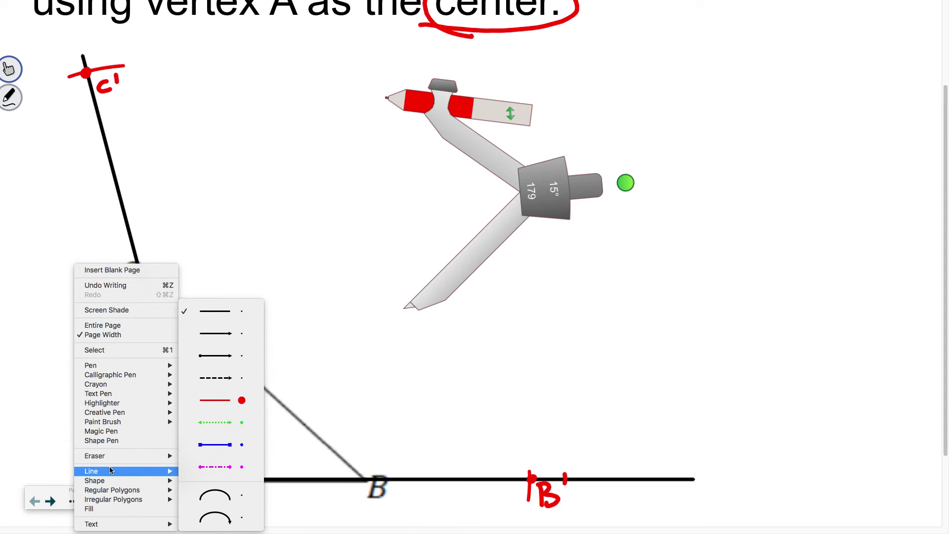
pyautogui.click(217, 310)
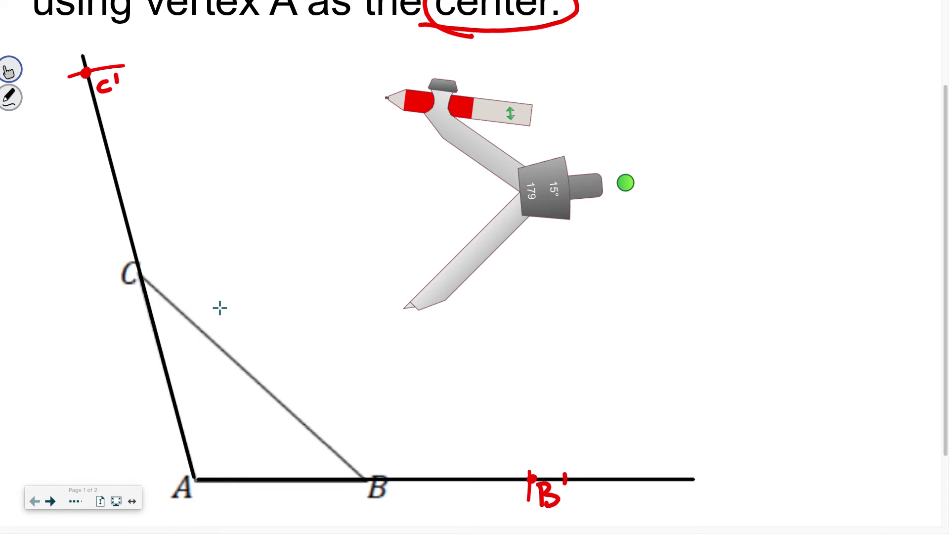
pyautogui.moveTo(86, 72)
pyautogui.mouseDown()
pyautogui.moveTo(304, 241)
pyautogui.moveTo(493, 453)
pyautogui.moveTo(531, 477)
pyautogui.mouseUp()
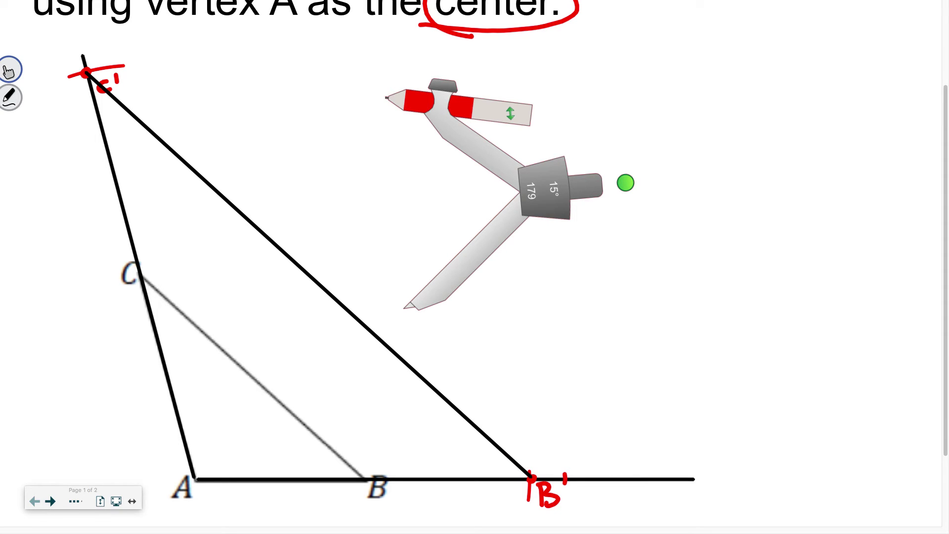
pyautogui.moveTo(552, 200)
pyautogui.mouseDown()
pyautogui.moveTo(387, 113)
pyautogui.moveTo(551, 200)
pyautogui.mouseUp()
# Handwrite △AB'C' in red beside the figure and mark vertex A with a red dot.
pyautogui.moveTo(646, 274)
pyautogui.mouseDown()
pyautogui.moveTo(639, 324)
pyautogui.moveTo(663, 320)
pyautogui.moveTo(658, 305)
pyautogui.mouseUp()
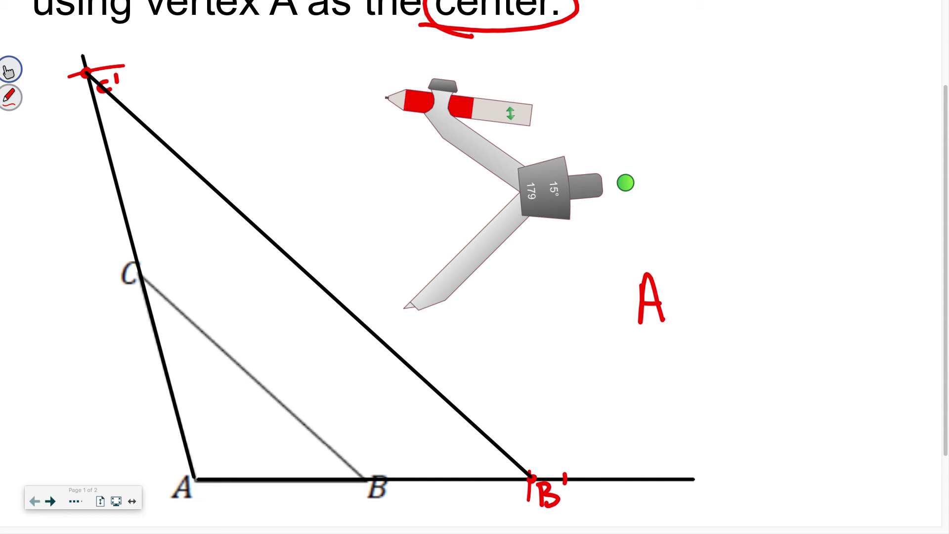
pyautogui.moveTo(194, 475); pyautogui.dragTo(204, 478)
pyautogui.moveTo(673, 283); pyautogui.dragTo(681, 318)
pyautogui.moveTo(669, 286)
pyautogui.mouseDown()
pyautogui.moveTo(680, 282)
pyautogui.moveTo(700, 304)
pyautogui.moveTo(682, 318)
pyautogui.mouseUp()
pyautogui.moveTo(702, 257)
pyautogui.mouseDown()
pyautogui.moveTo(704, 275)
pyautogui.moveTo(735, 271)
pyautogui.moveTo(740, 311)
pyautogui.mouseUp()
pyautogui.moveTo(763, 239); pyautogui.dragTo(761, 262)
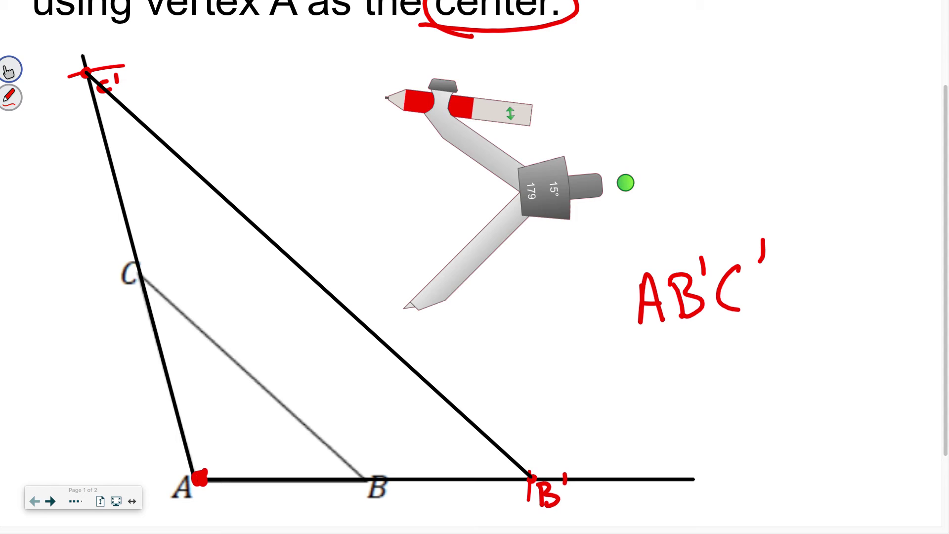
pyautogui.moveTo(599, 275)
pyautogui.mouseDown()
pyautogui.moveTo(593, 287)
pyautogui.moveTo(602, 267)
pyautogui.moveTo(584, 327)
pyautogui.mouseUp()
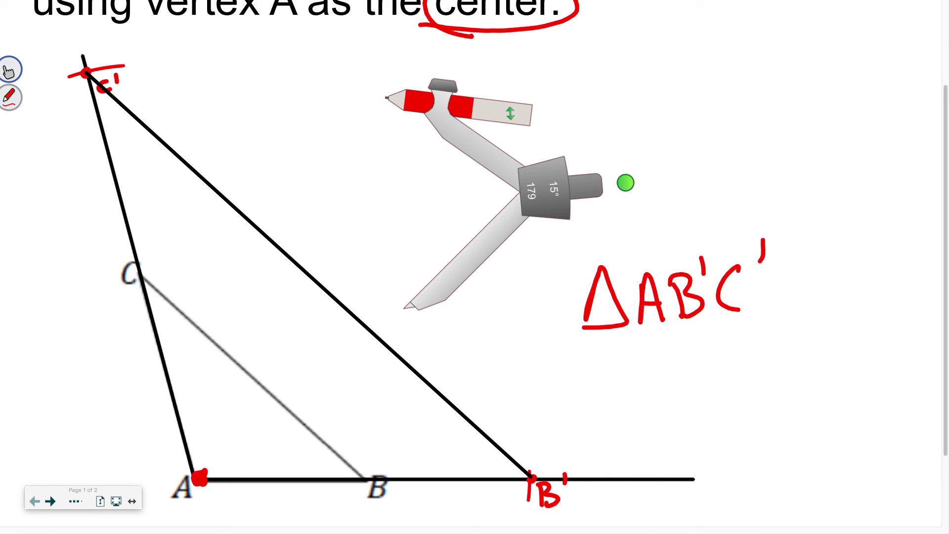
# Go to page 2 and bring the whole triangle ABC for the dilation about vertex B into view.
pyautogui.click(50, 501)
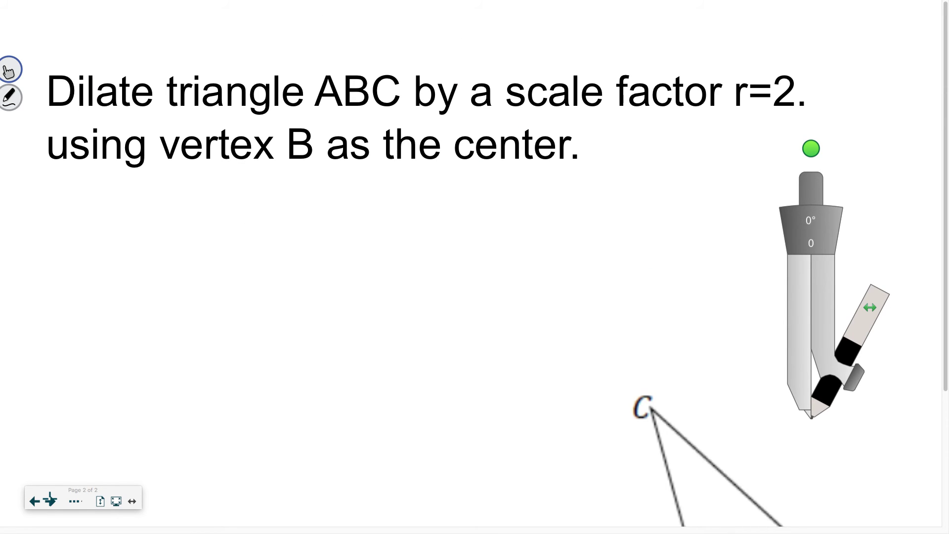
pyautogui.moveTo(946, 221)
pyautogui.mouseDown()
pyautogui.moveTo(946, 320)
pyautogui.moveTo(945, 227)
pyautogui.mouseUp()
pyautogui.scroll(1, 945, 228)
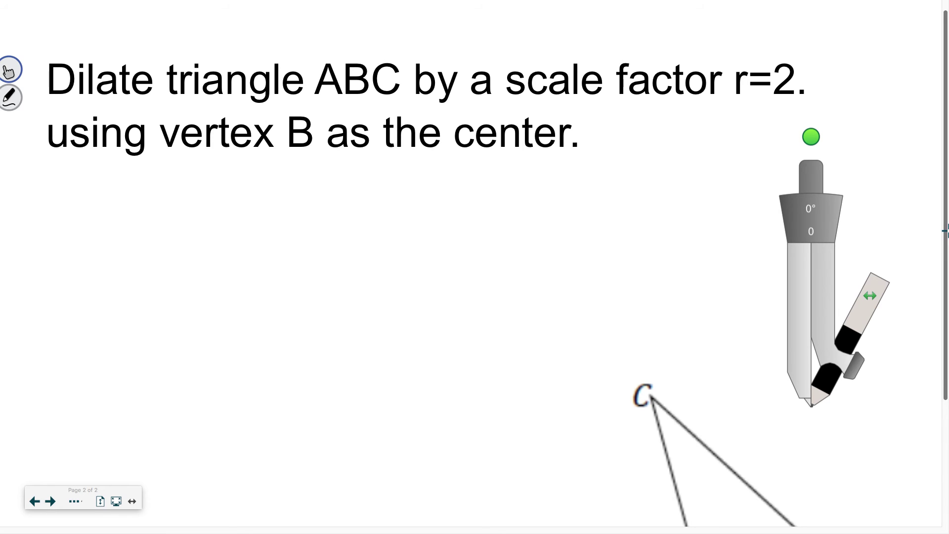
pyautogui.scroll(-5, 945, 230)
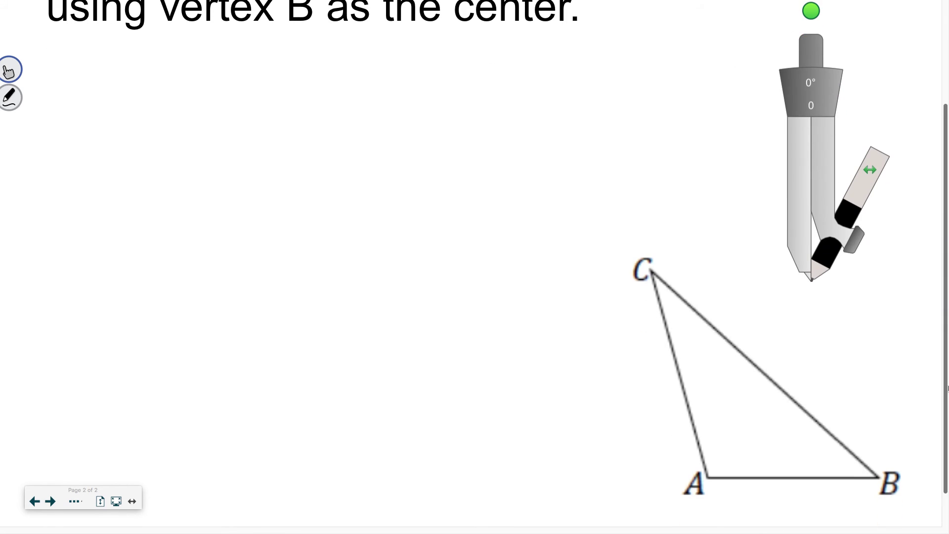